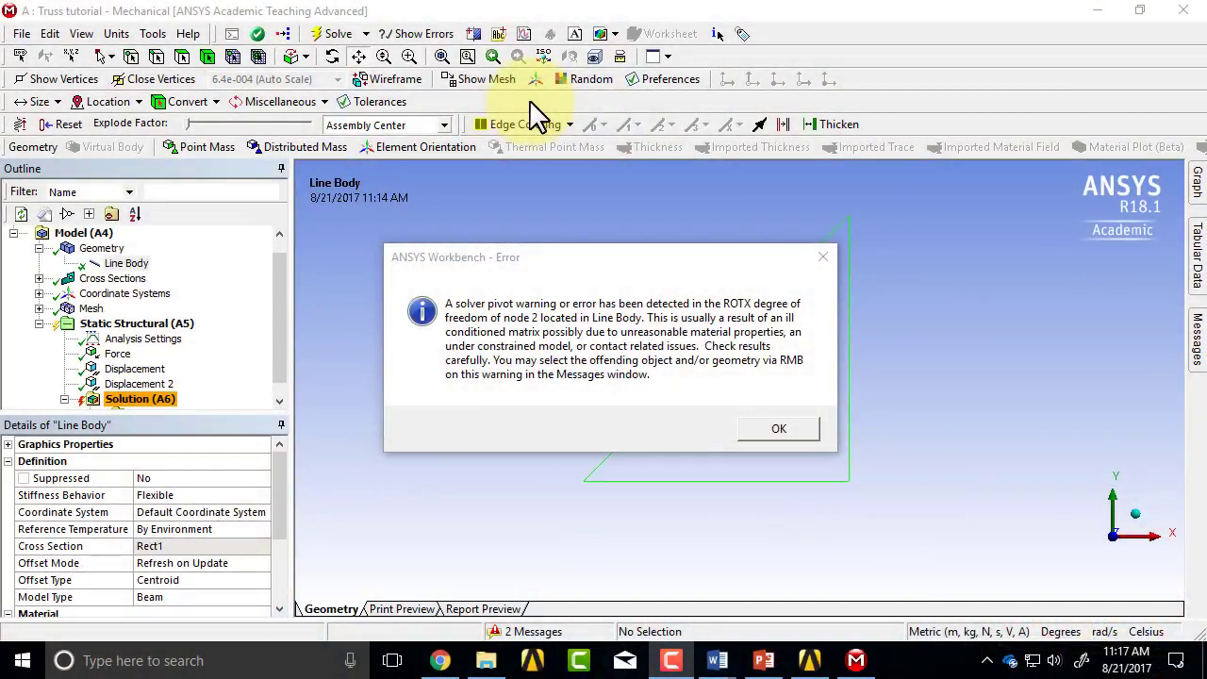
Dismiss the solver pivot error message
left_click(779, 429)
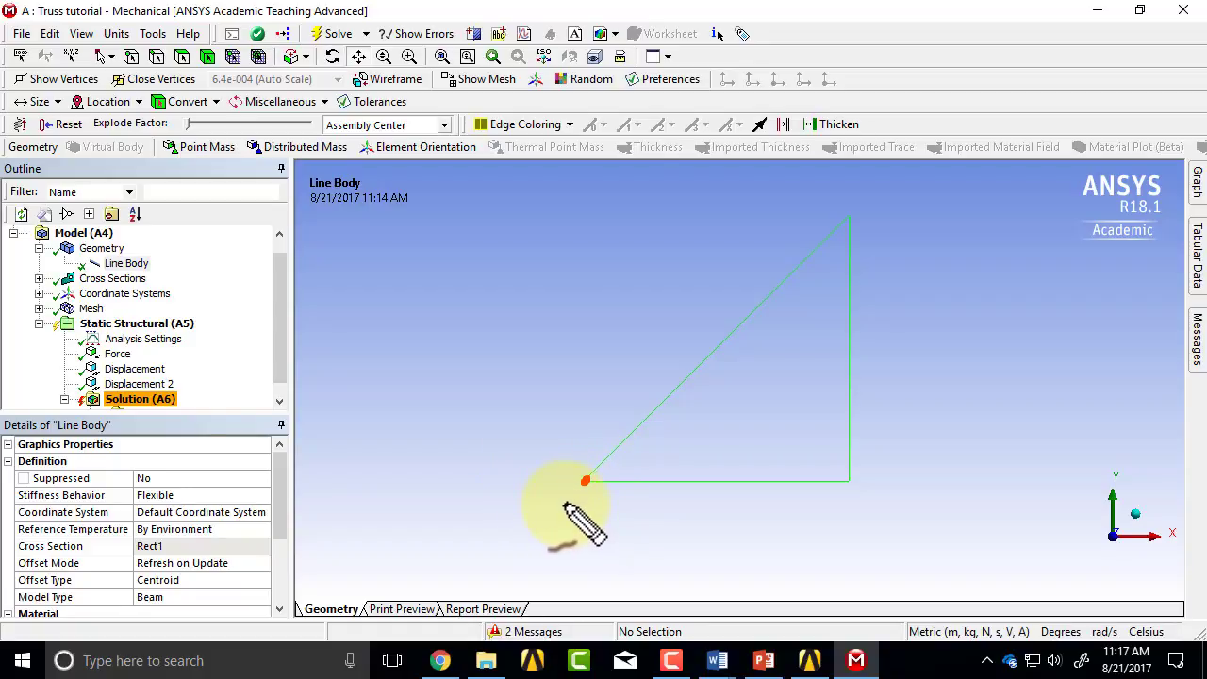
left_click_drag(564, 510, 597, 517)
mouse_move(597, 504)
left_mouse_down()
mouse_move(578, 539)
mouse_move(588, 553)
left_mouse_up()
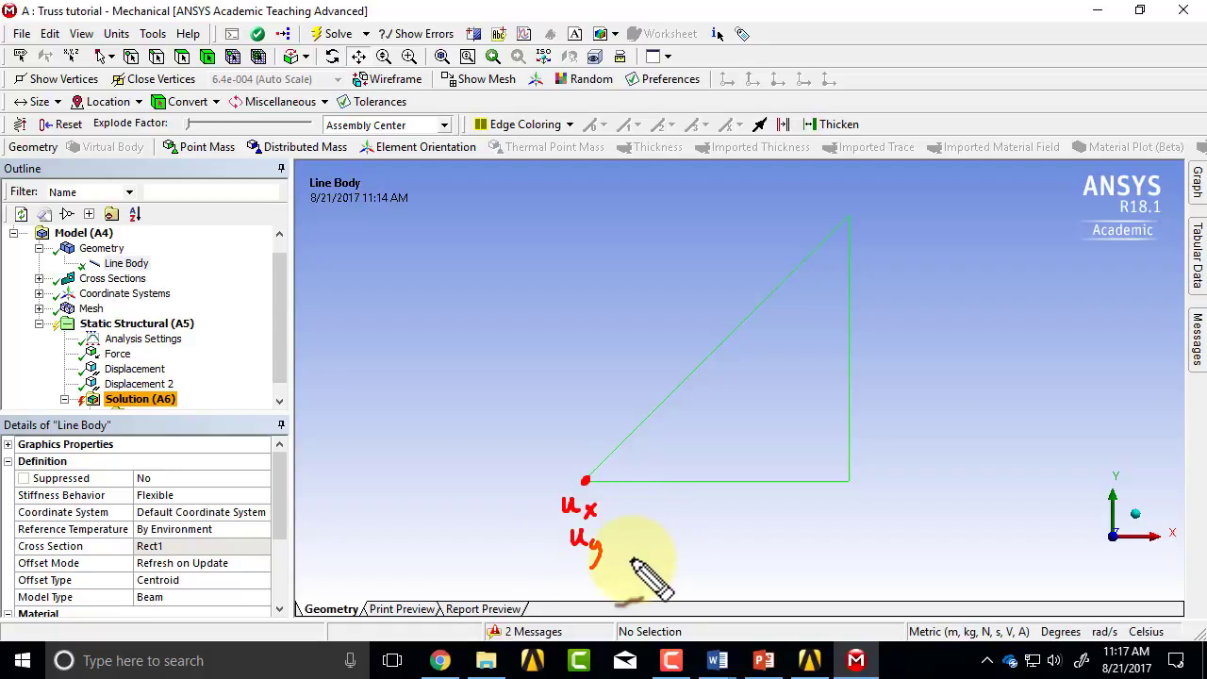
mouse_move(642, 496)
left_mouse_down()
mouse_move(673, 520)
mouse_move(688, 502)
mouse_move(706, 506)
left_mouse_up()
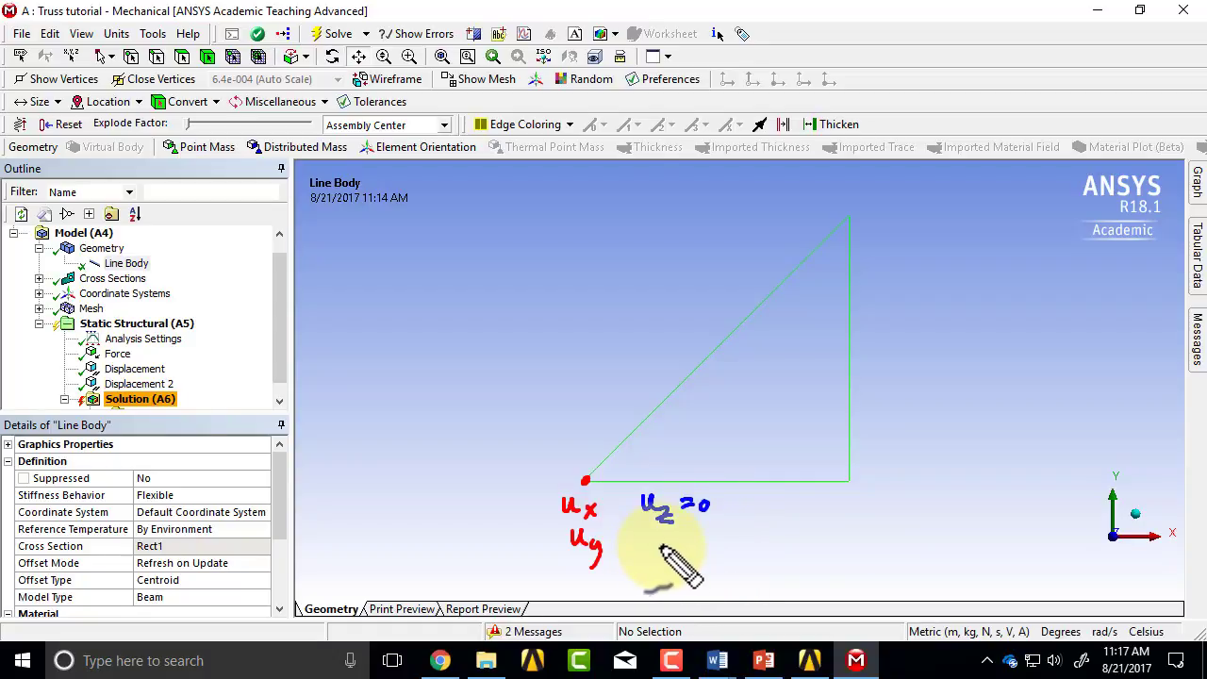
mouse_move(662, 537)
left_mouse_down()
mouse_move(647, 544)
mouse_move(677, 544)
left_mouse_up()
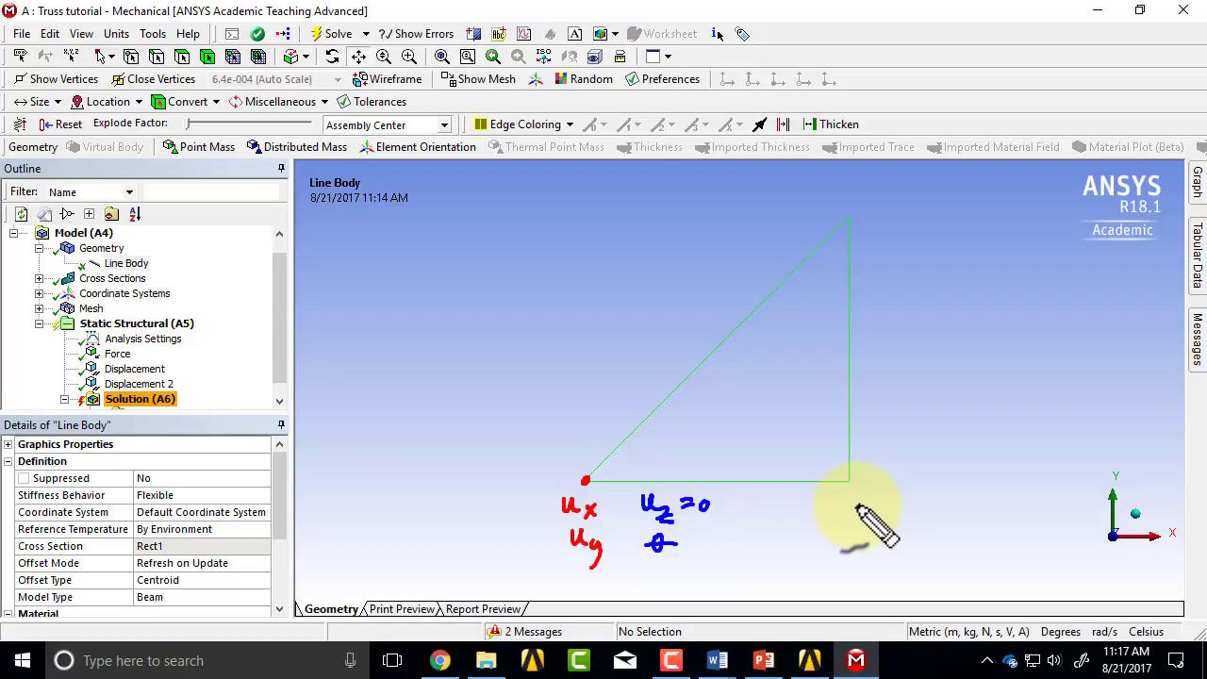
left_click_drag(857, 479, 929, 481)
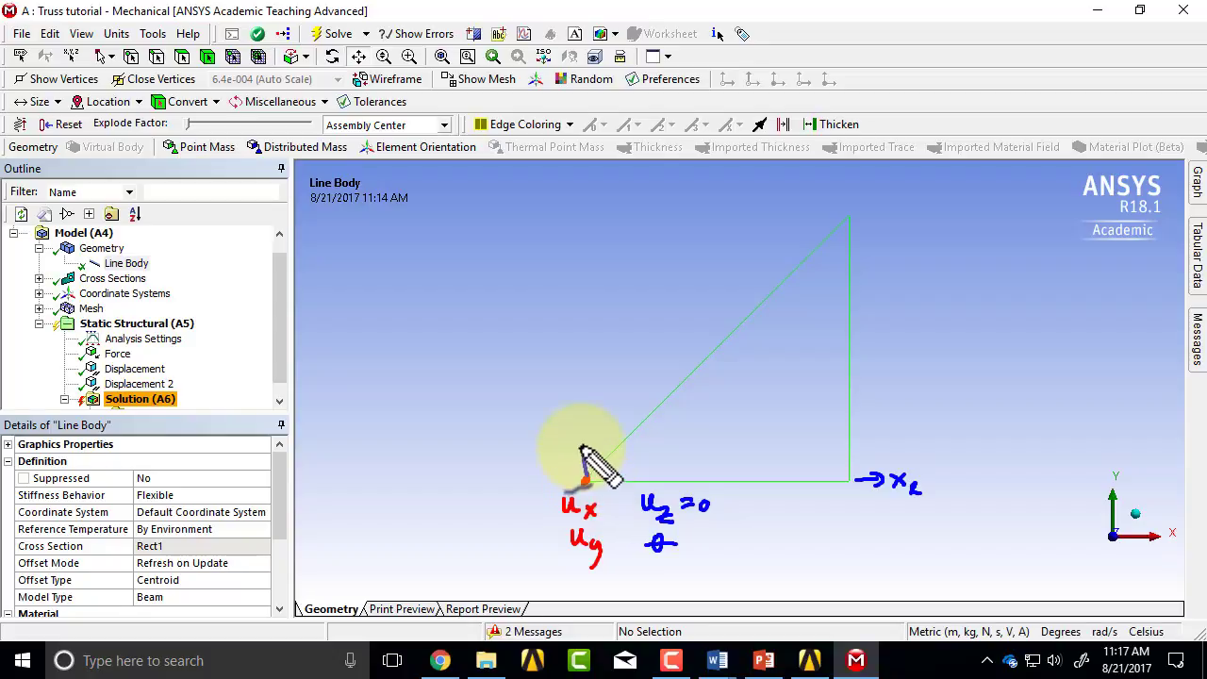
mouse_move(582, 451)
left_mouse_down()
mouse_move(553, 441)
mouse_move(544, 451)
left_mouse_up()
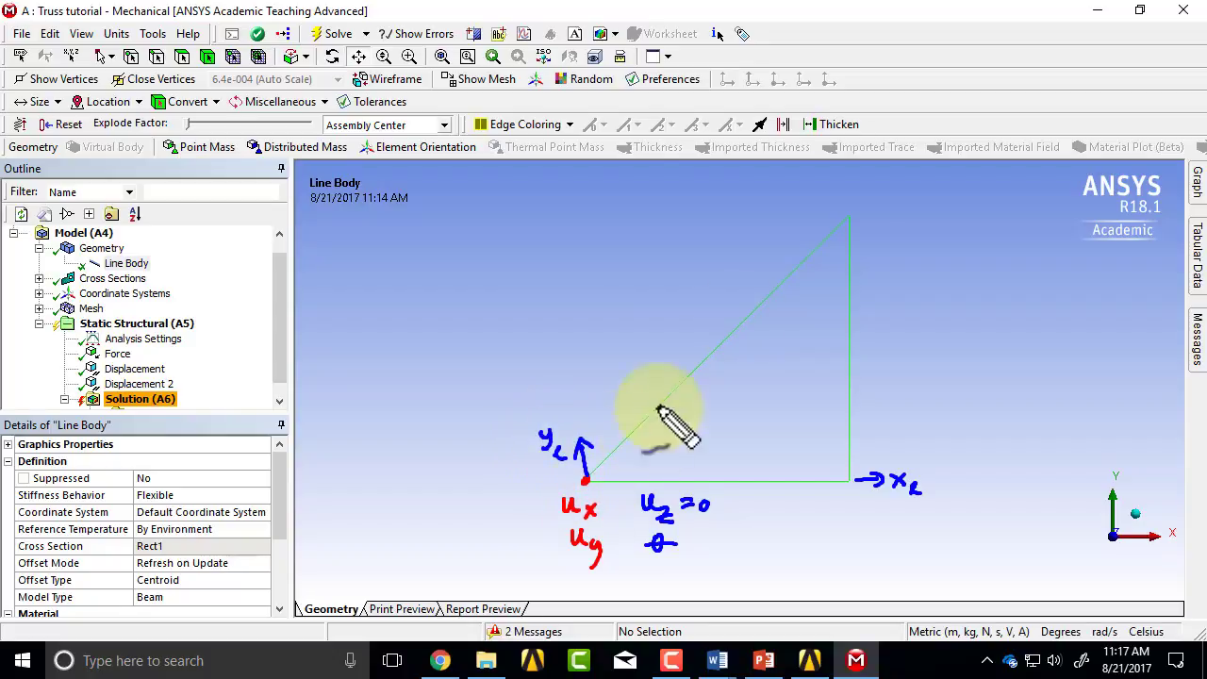
mouse_move(856, 212)
left_mouse_down()
mouse_move(871, 182)
mouse_move(913, 177)
left_mouse_up()
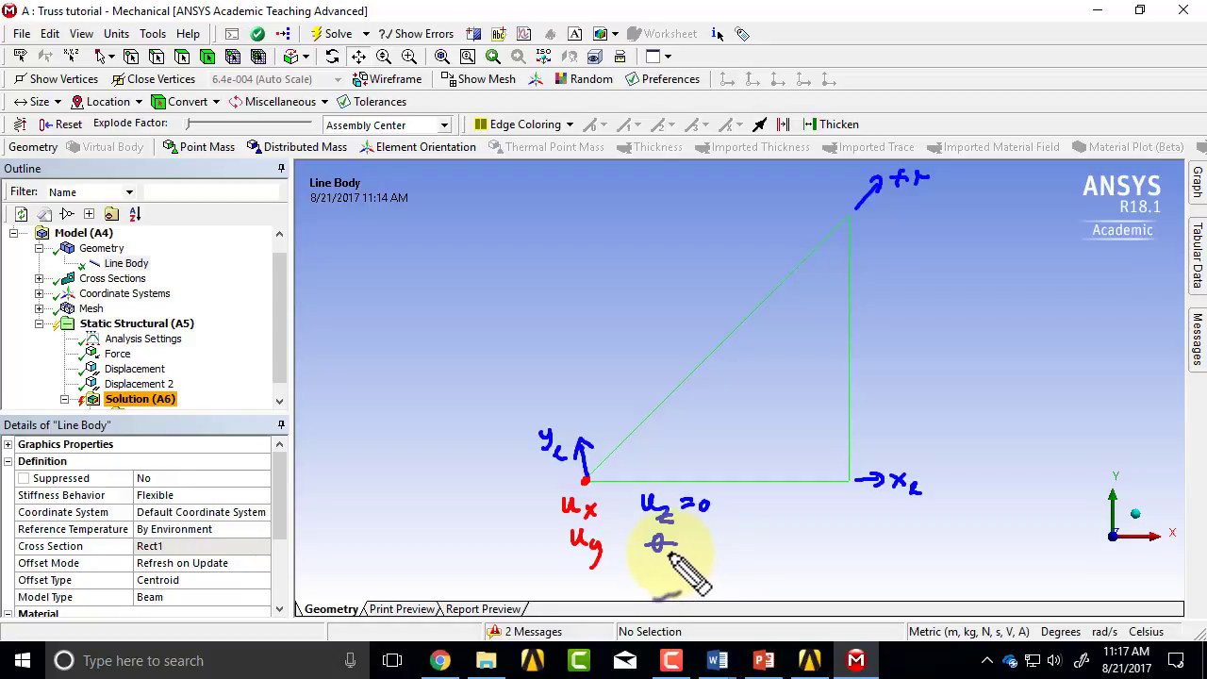
mouse_move(664, 545)
left_mouse_down()
mouse_move(666, 558)
mouse_move(697, 560)
left_mouse_up()
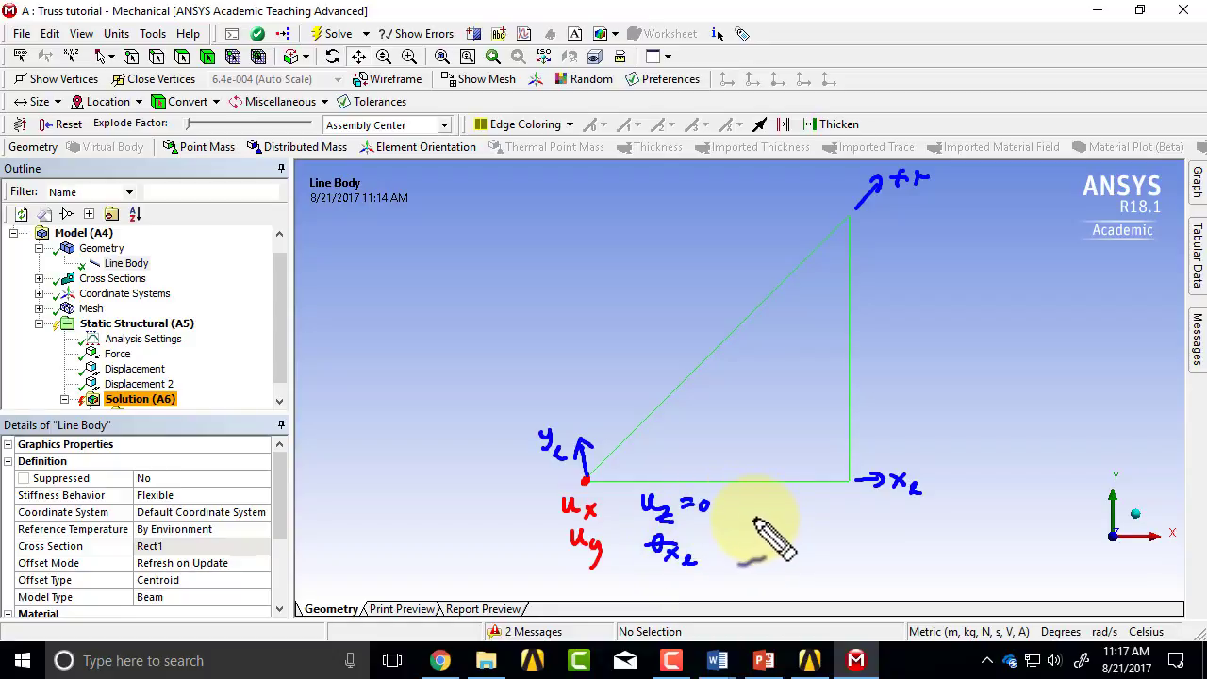
mouse_move(760, 498)
left_mouse_down()
mouse_move(805, 514)
mouse_move(794, 525)
mouse_move(810, 514)
mouse_move(773, 565)
mouse_move(759, 560)
mouse_move(813, 572)
left_mouse_up()
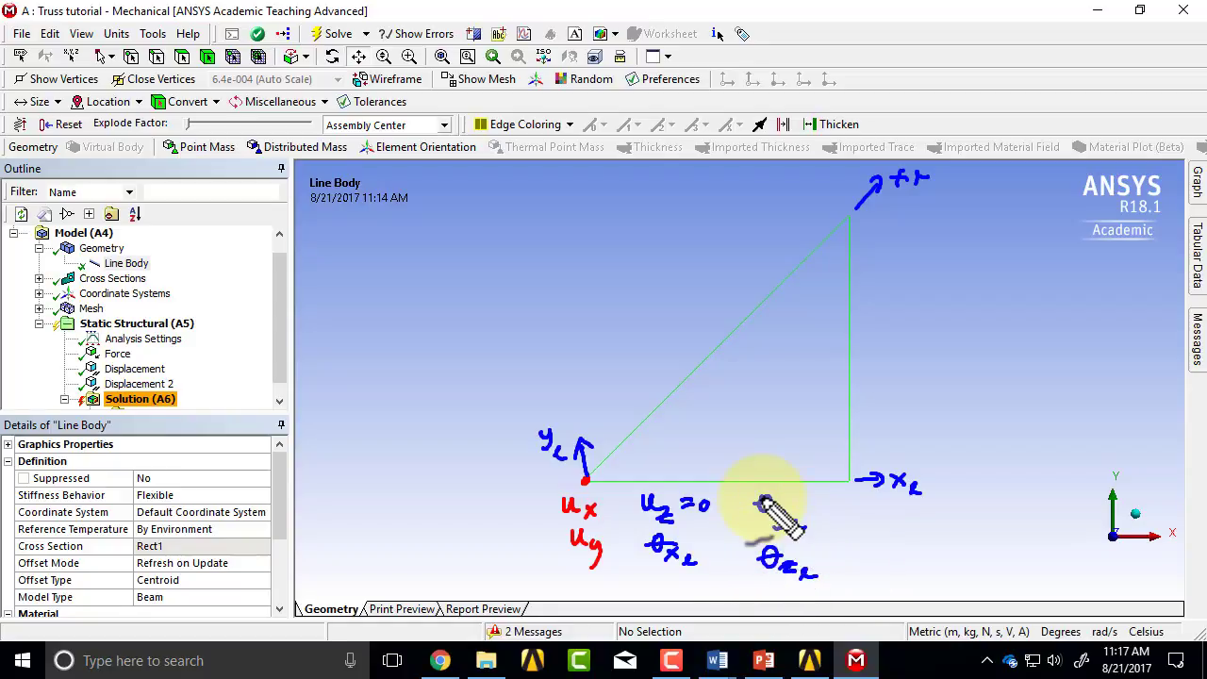
left_click_drag(759, 503, 803, 524)
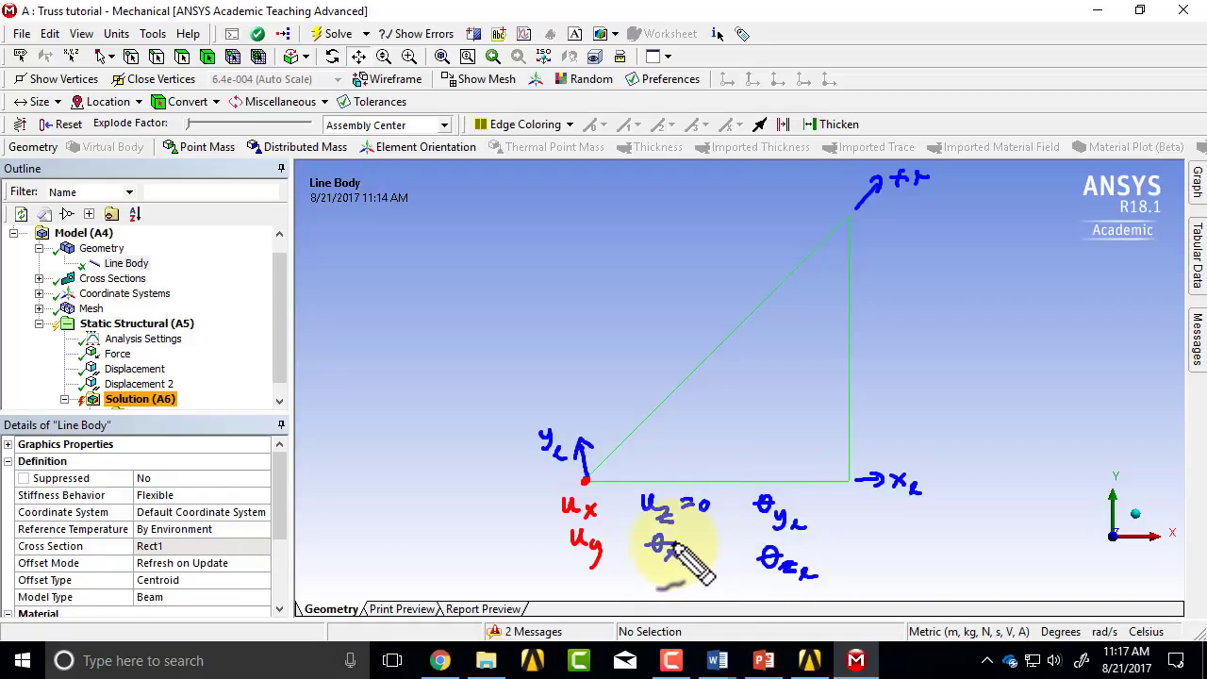
left_click_drag(687, 540, 711, 537)
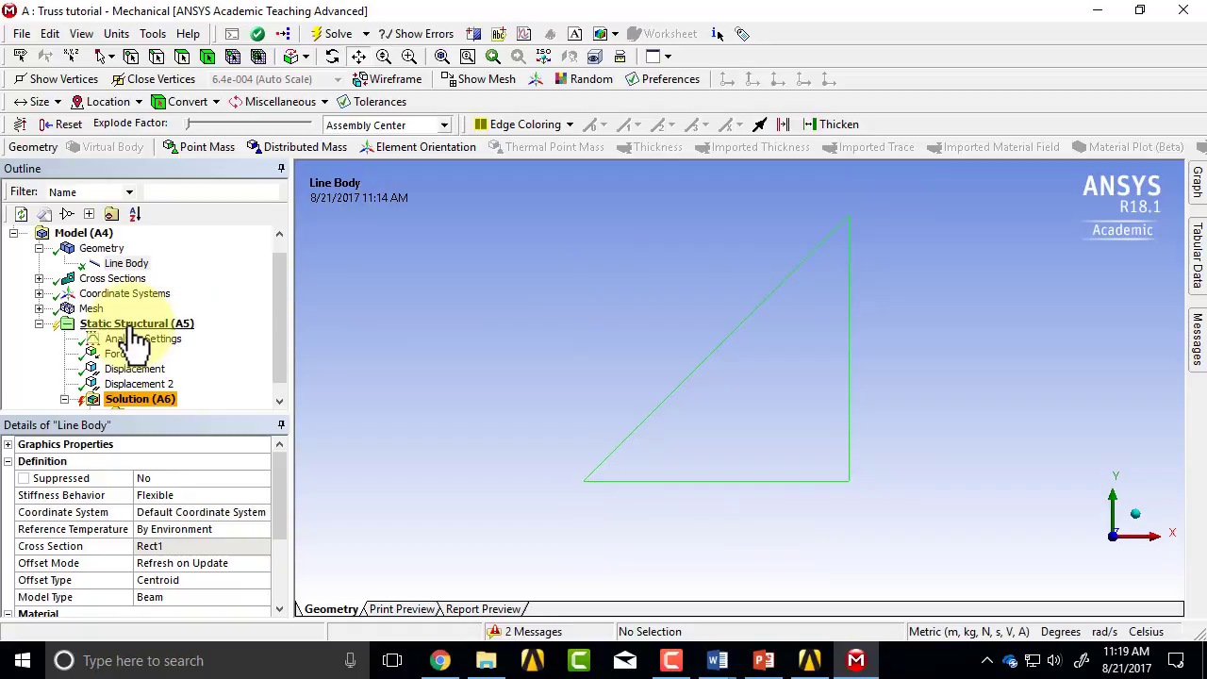
Add a Fixed Rotation support to the static structural analysis
left_click(135, 326)
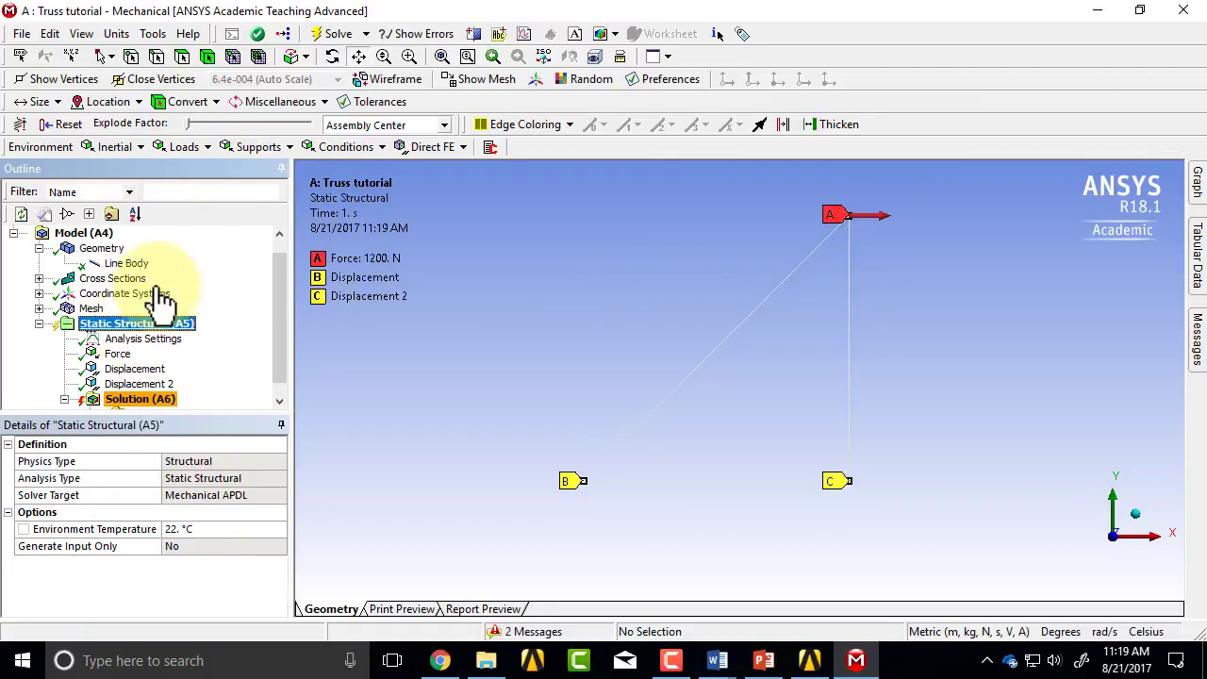
left_click(276, 147)
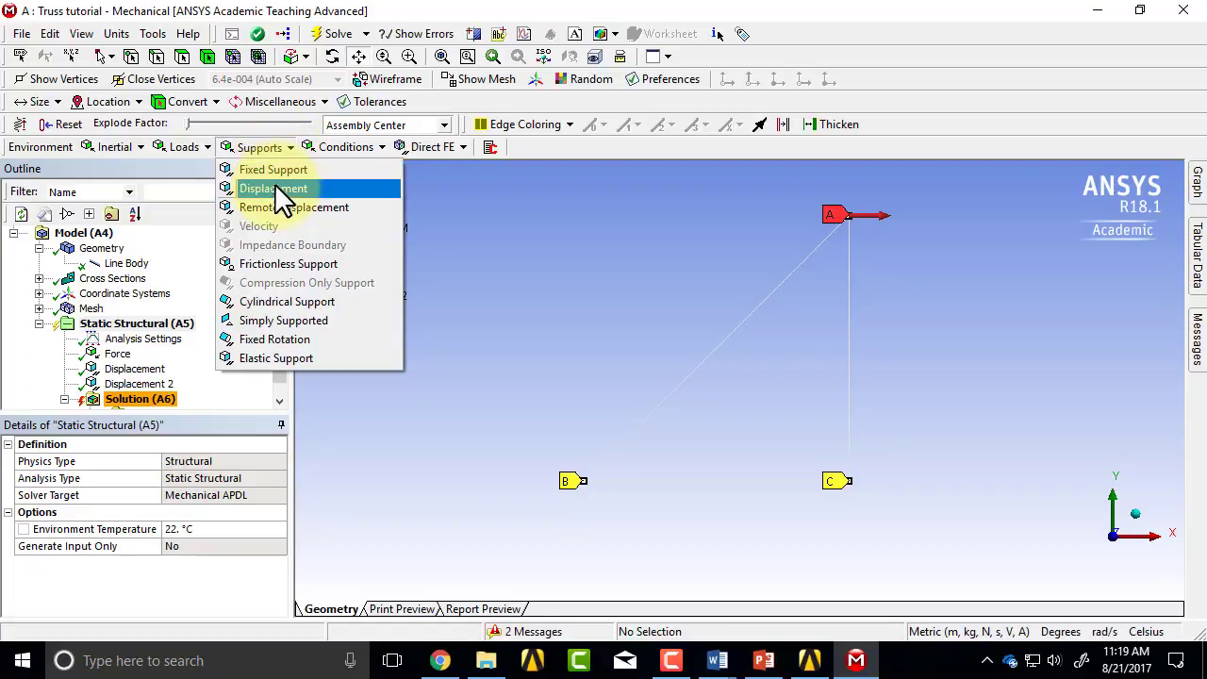
left_click(271, 340)
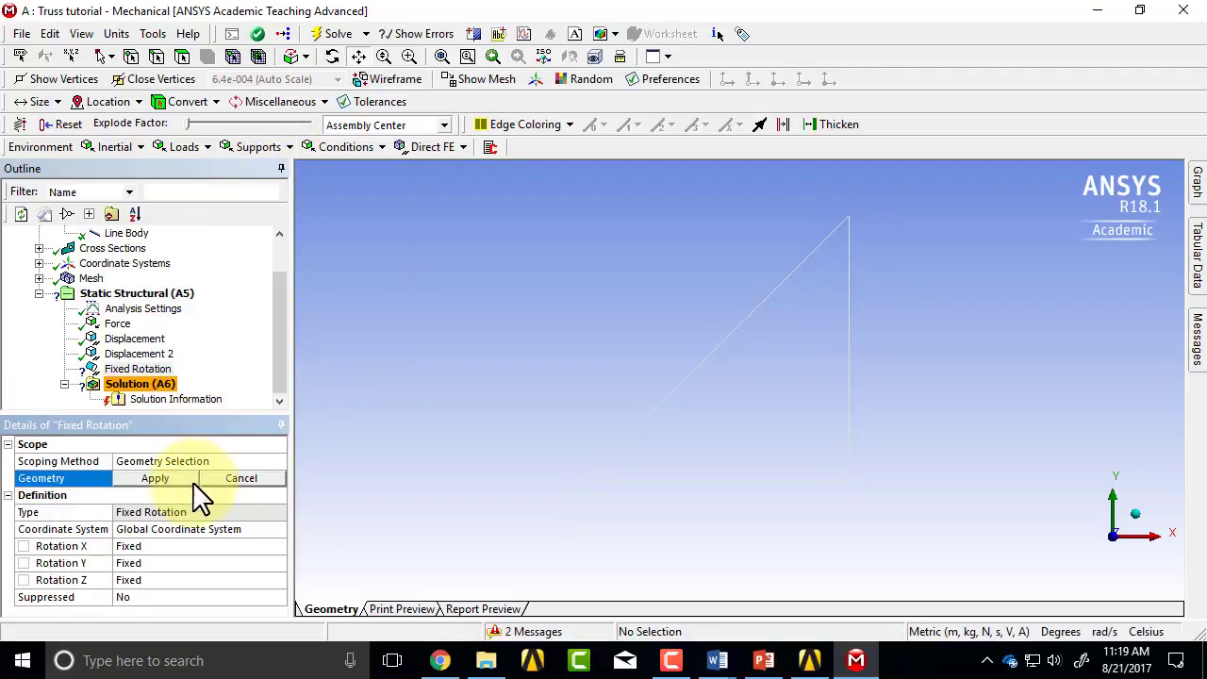
Try to scope the fixed rotation to the mesh node at the truss's lower-left corner
left_click(233, 58)
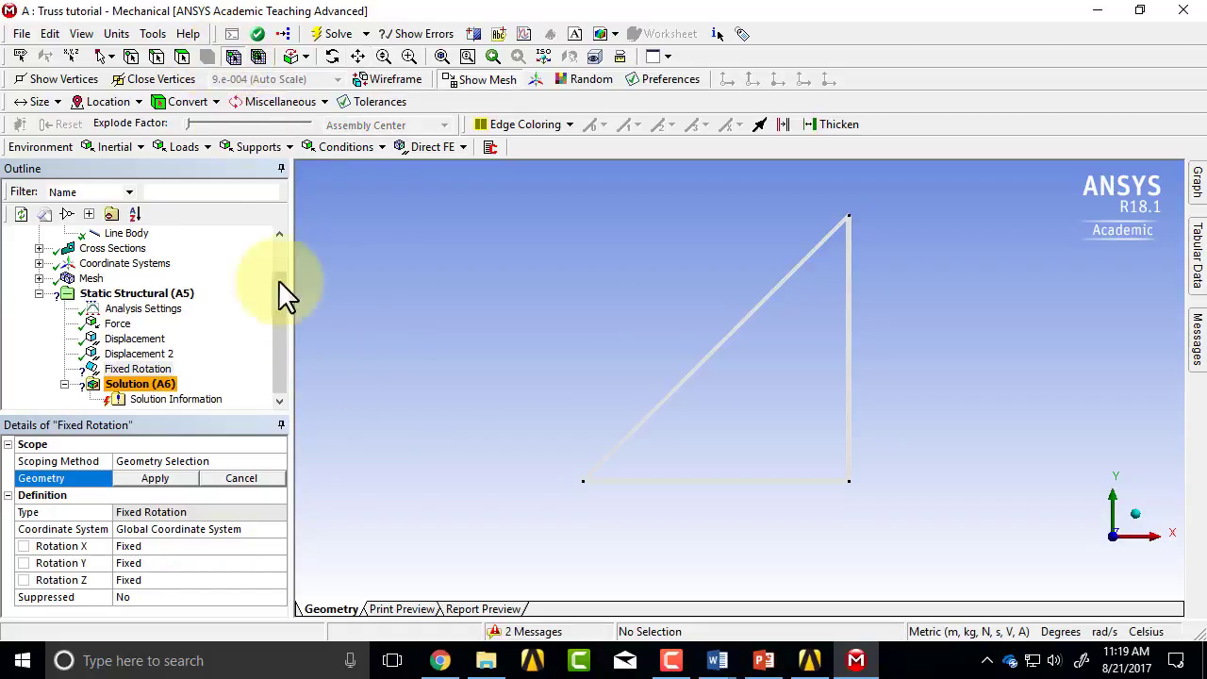
left_click(583, 481)
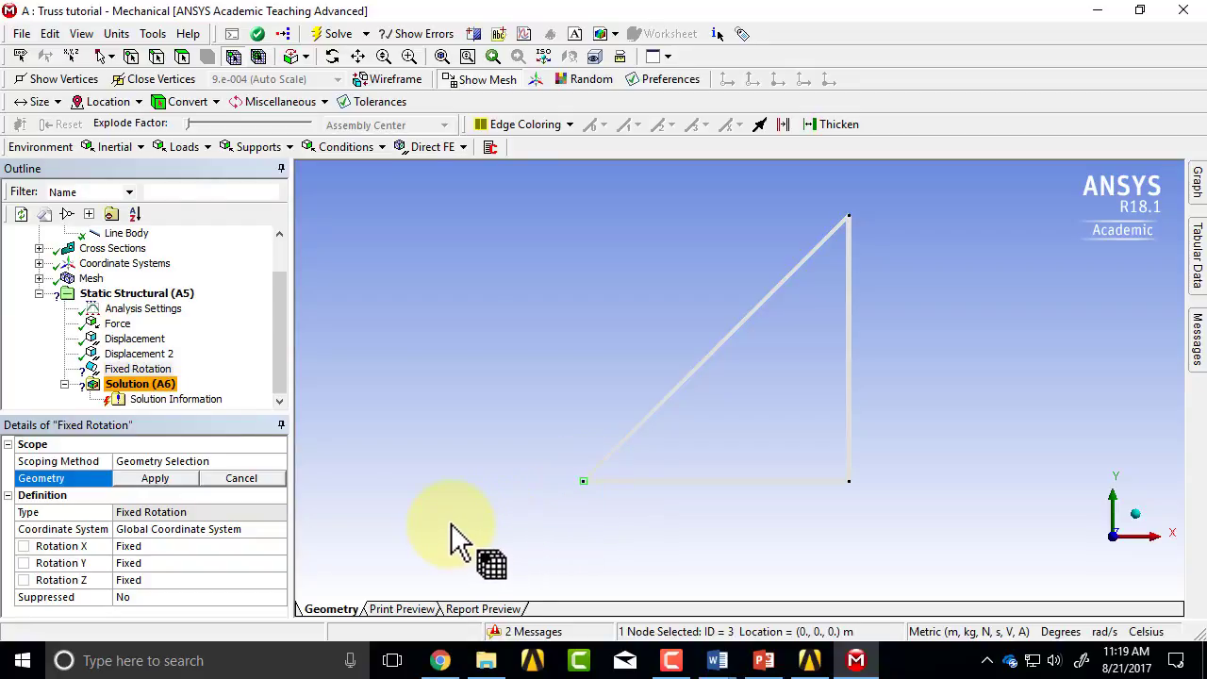
left_click(142, 478)
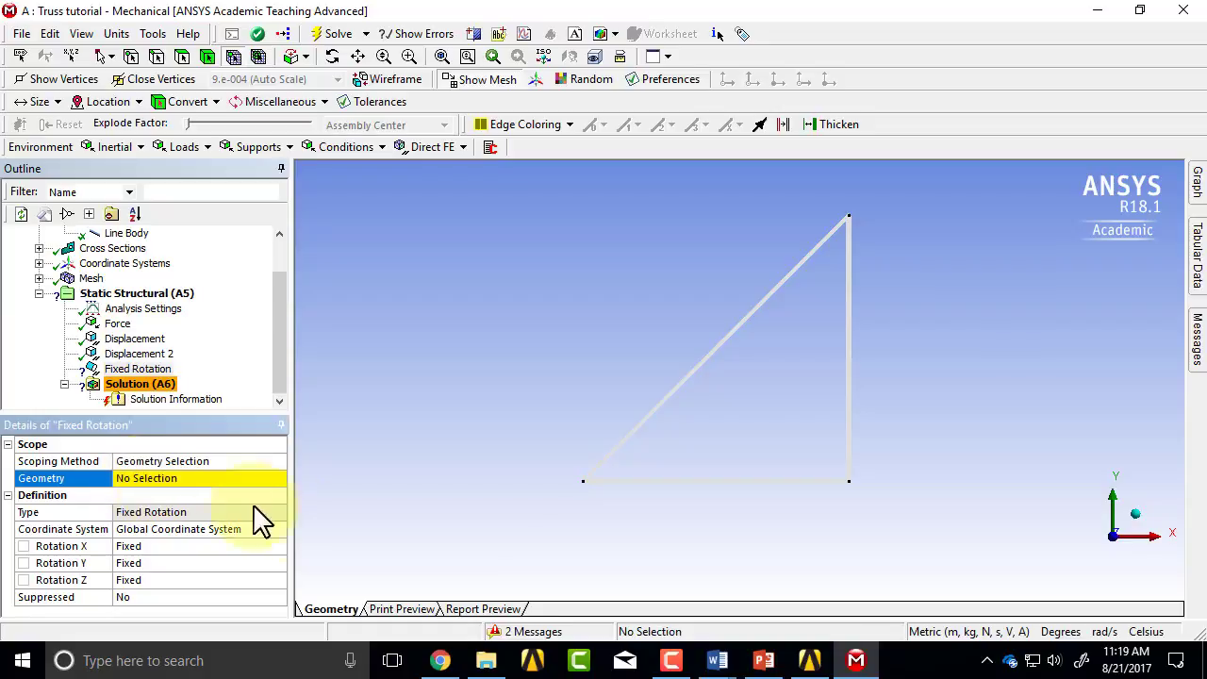
Scope the fixed rotation to the geometry vertex at the truss's lower-left corner
left_click(223, 478)
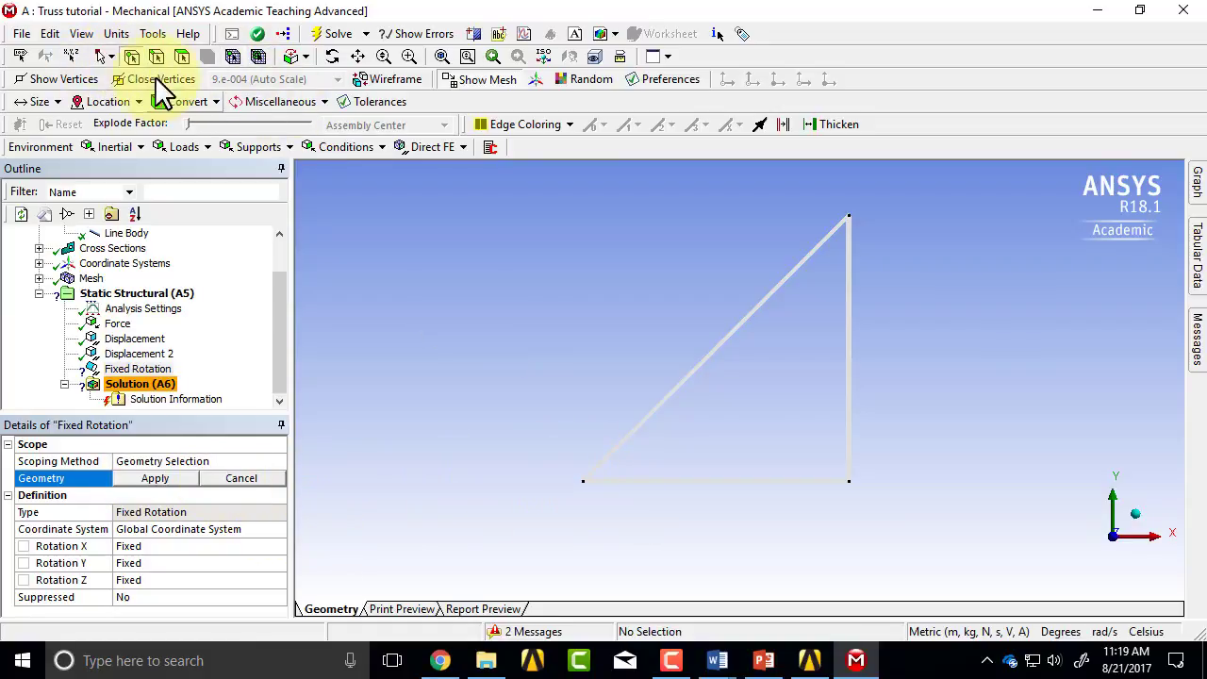
left_click(583, 483)
left_click(179, 478)
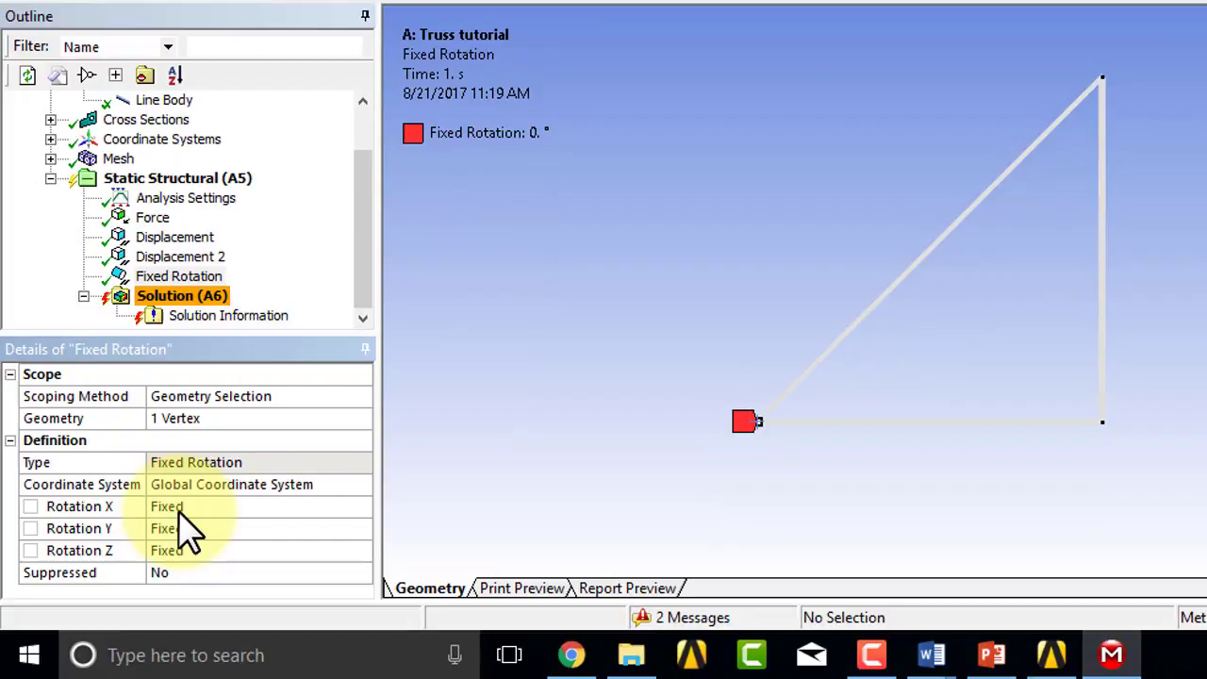
Set Rotation Y and Rotation Z of the fixed rotation support to Free
left_click(210, 529)
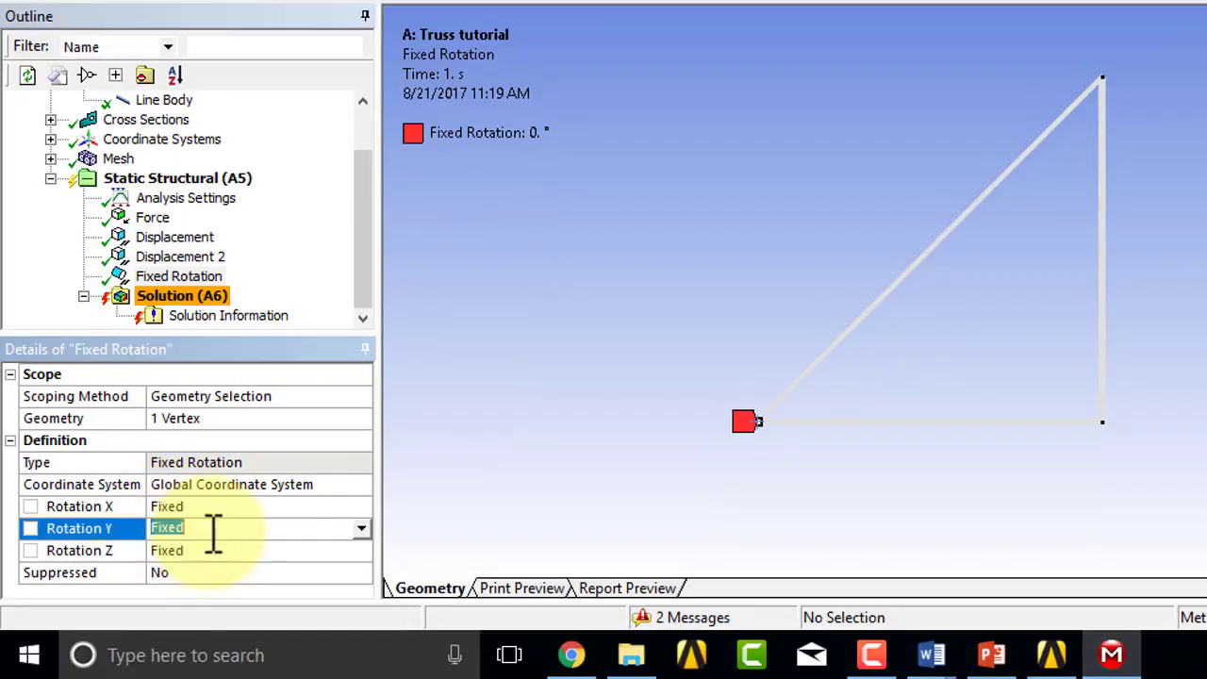
left_click(366, 530)
left_click(303, 563)
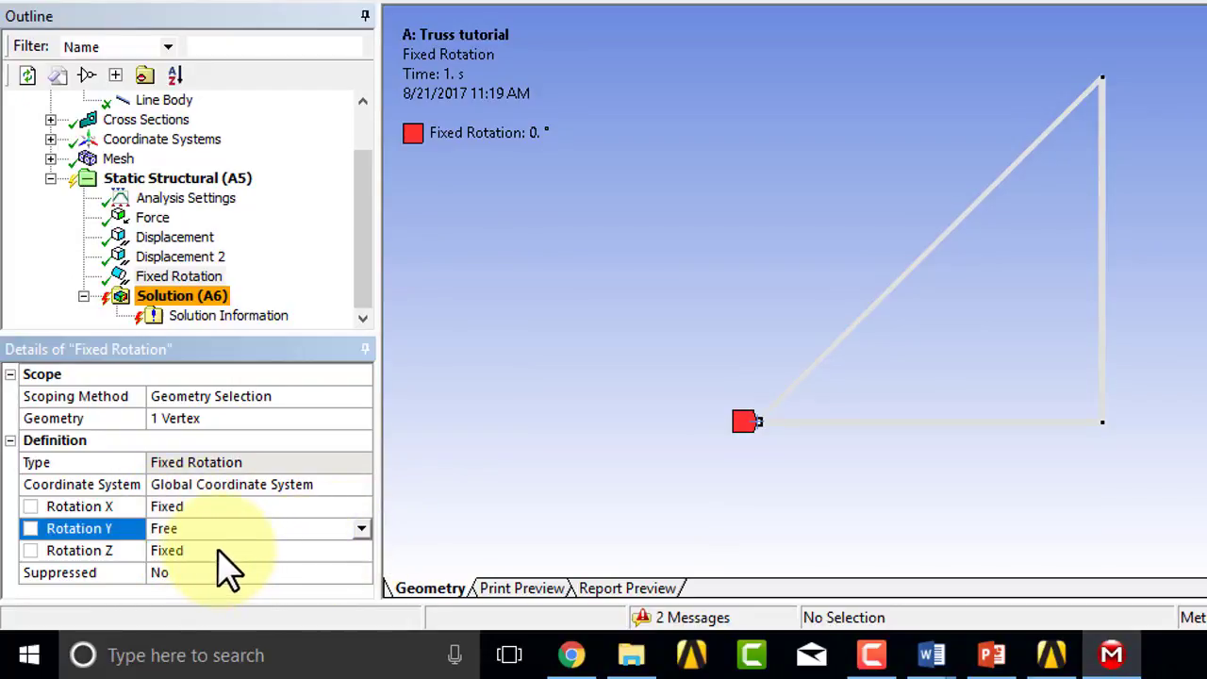
left_click(224, 552)
left_click(361, 549)
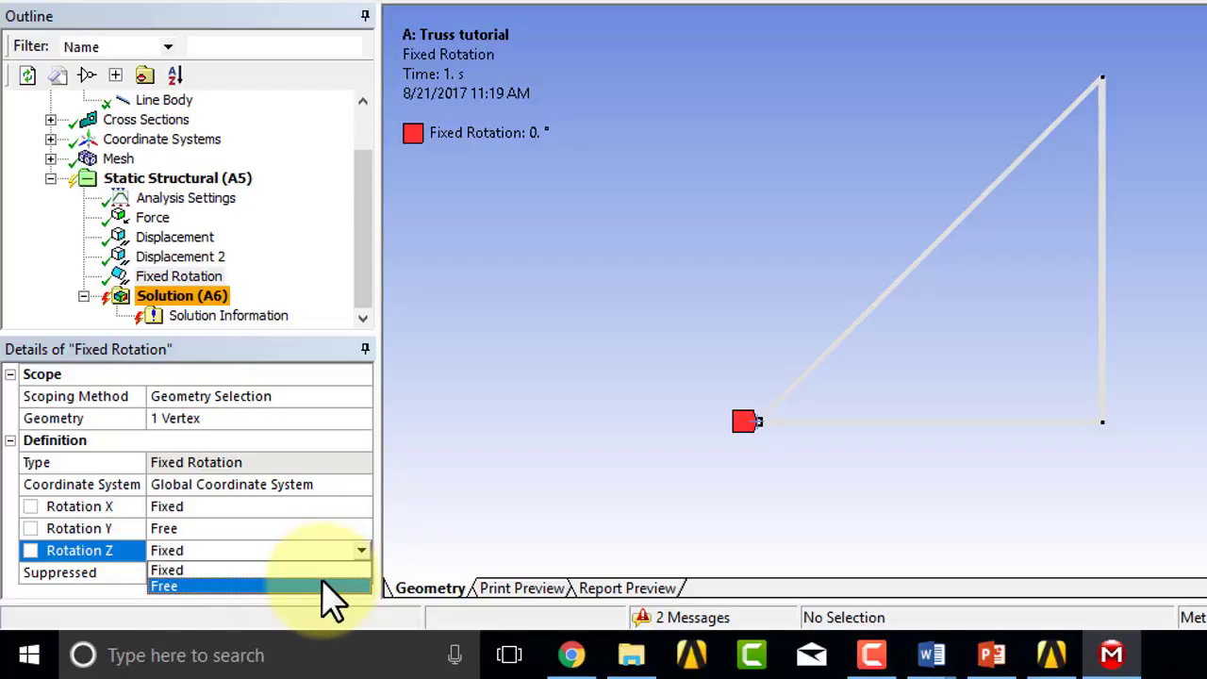
left_click(322, 584)
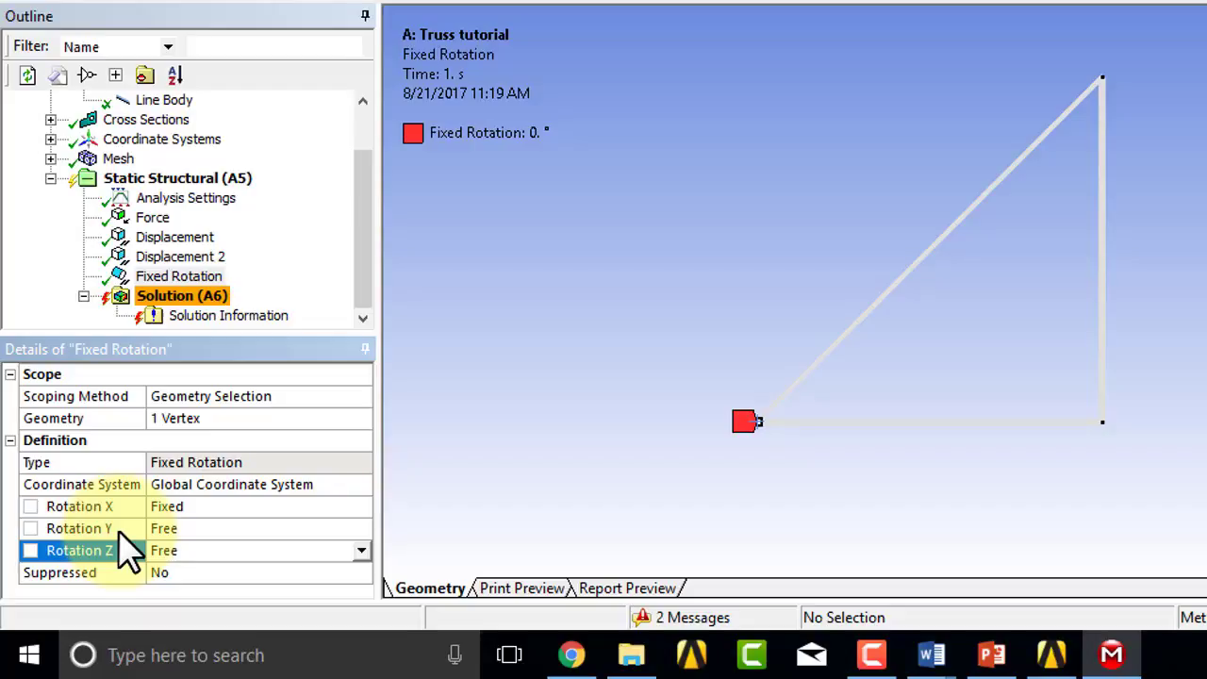
mouse_move(198, 514)
left_mouse_down()
mouse_move(251, 495)
mouse_move(260, 499)
mouse_move(244, 507)
mouse_move(268, 532)
mouse_move(298, 533)
left_mouse_up()
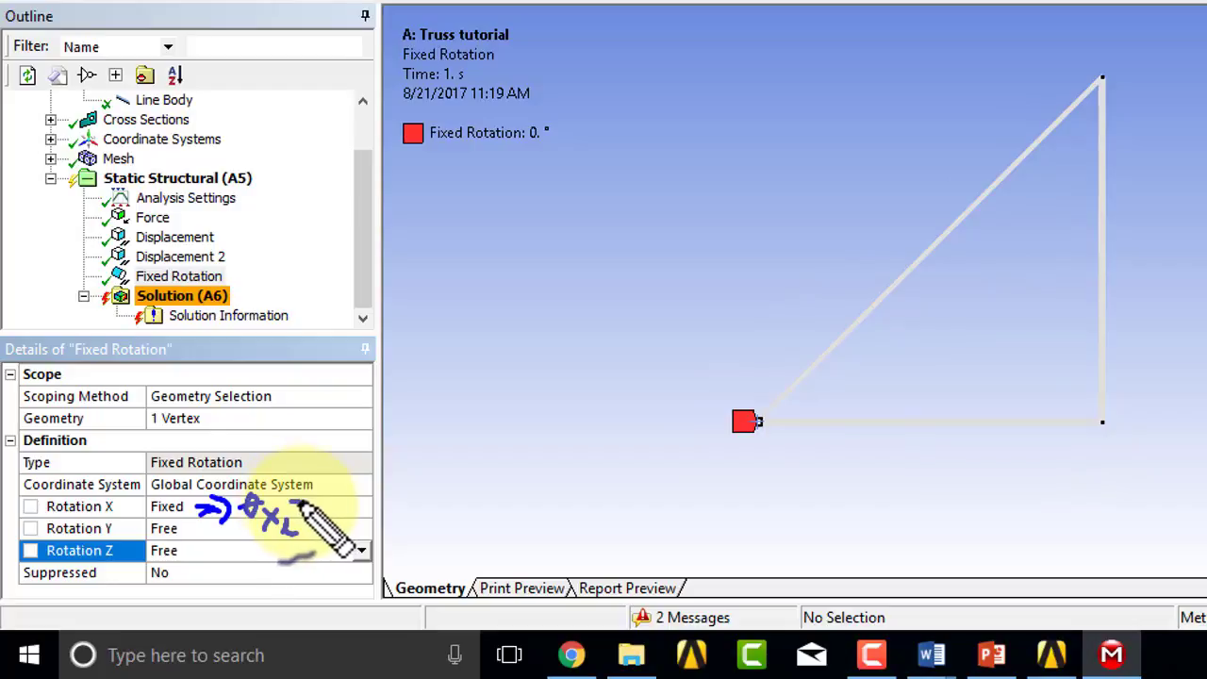
left_click_drag(298, 507, 311, 504)
left_click_drag(300, 515, 330, 500)
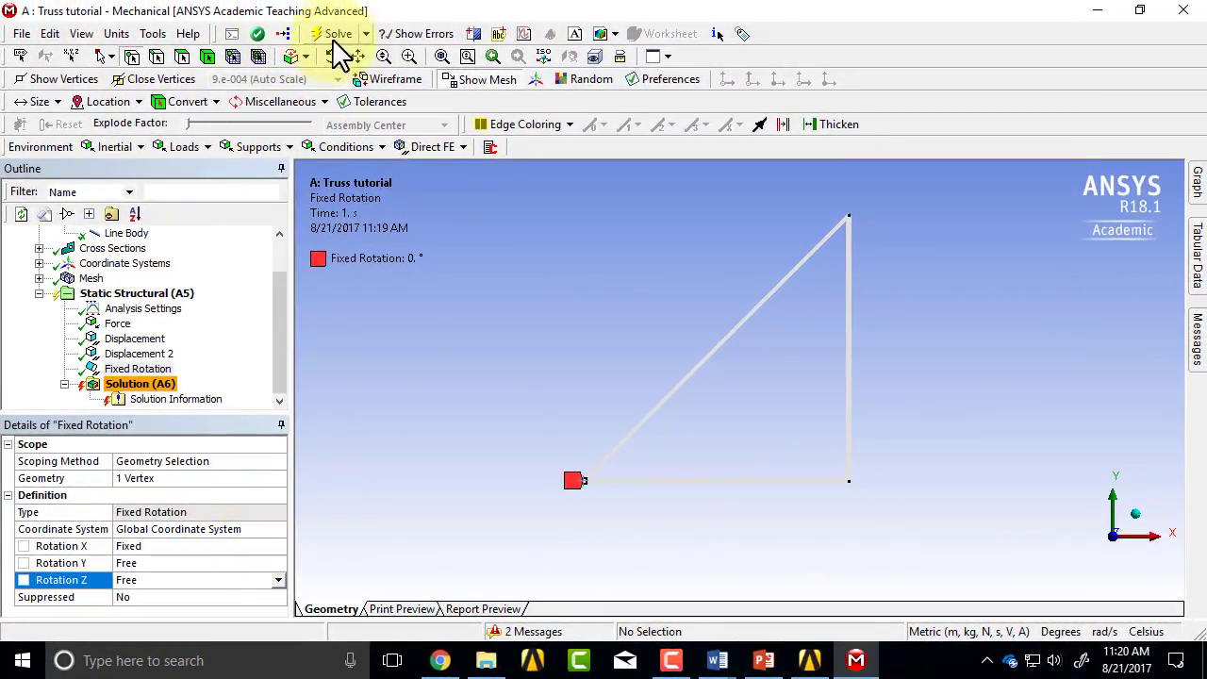
Save the project and solve the static structural analysis
left_click(19, 33)
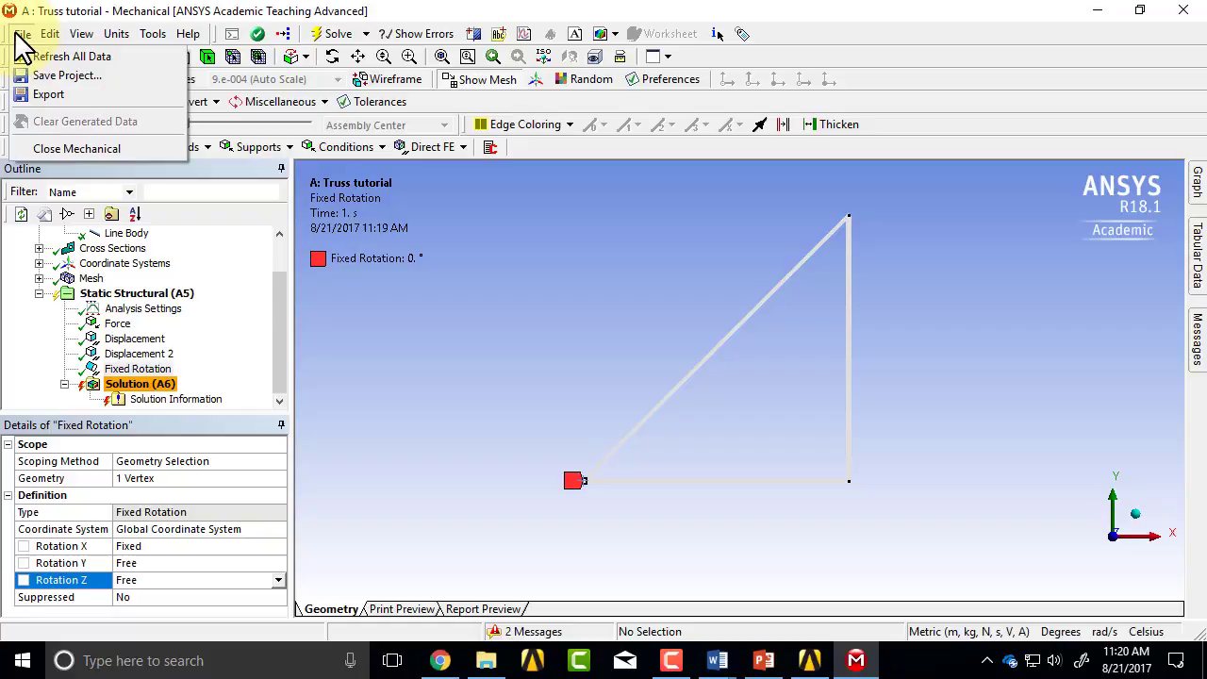
left_click(20, 34)
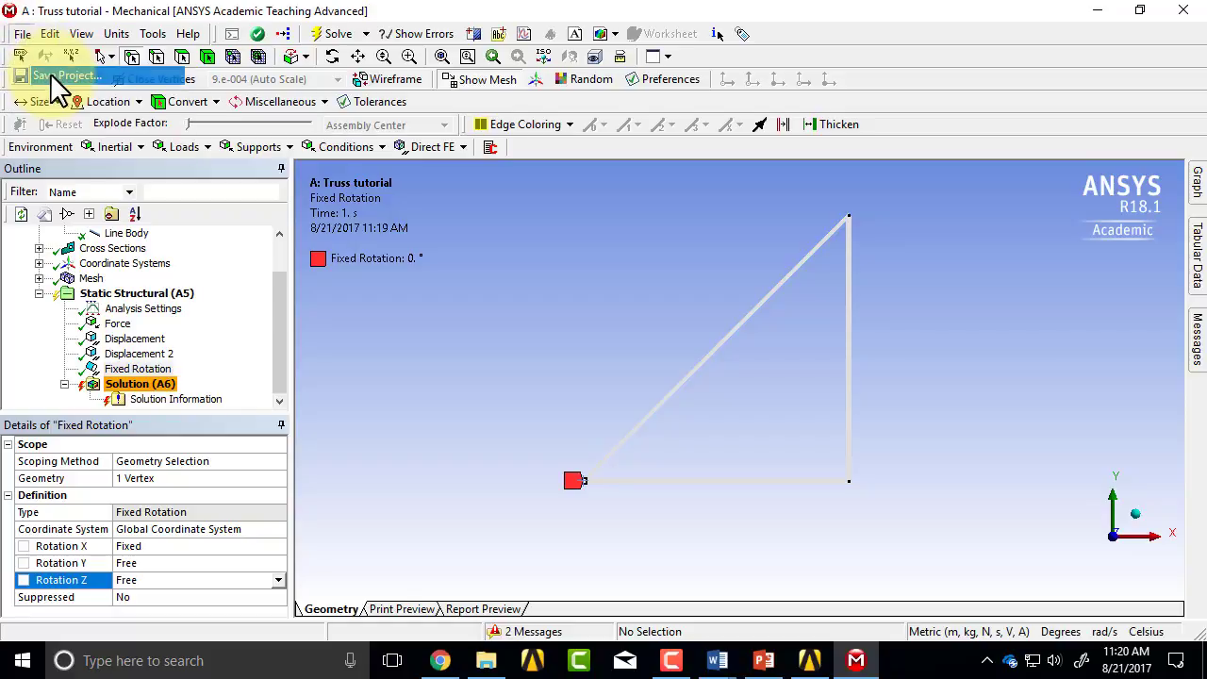
left_click(343, 38)
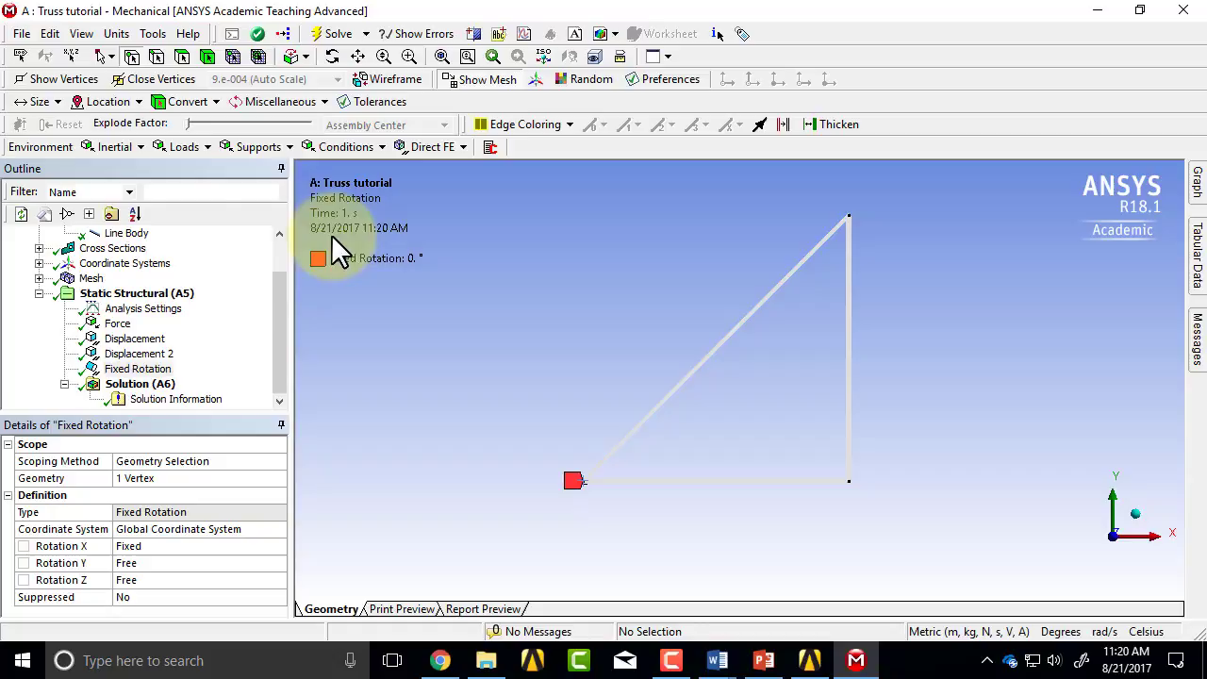
Save the project again with the solved analysis
left_click(23, 36)
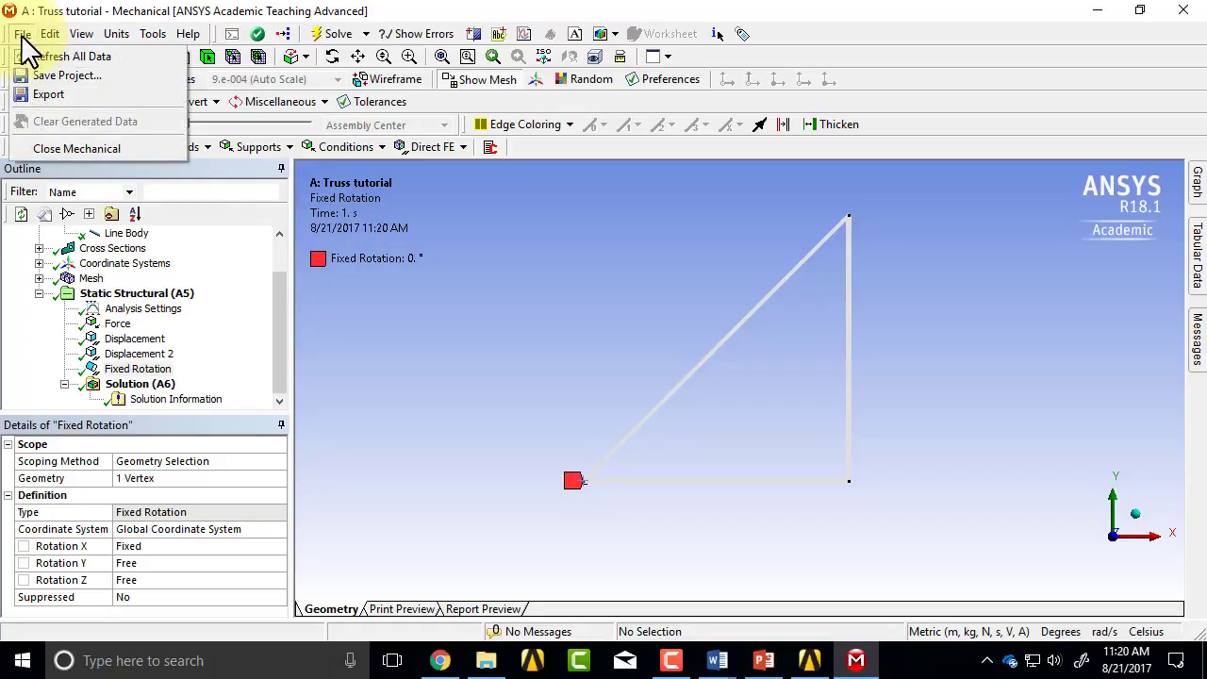
left_click(61, 76)
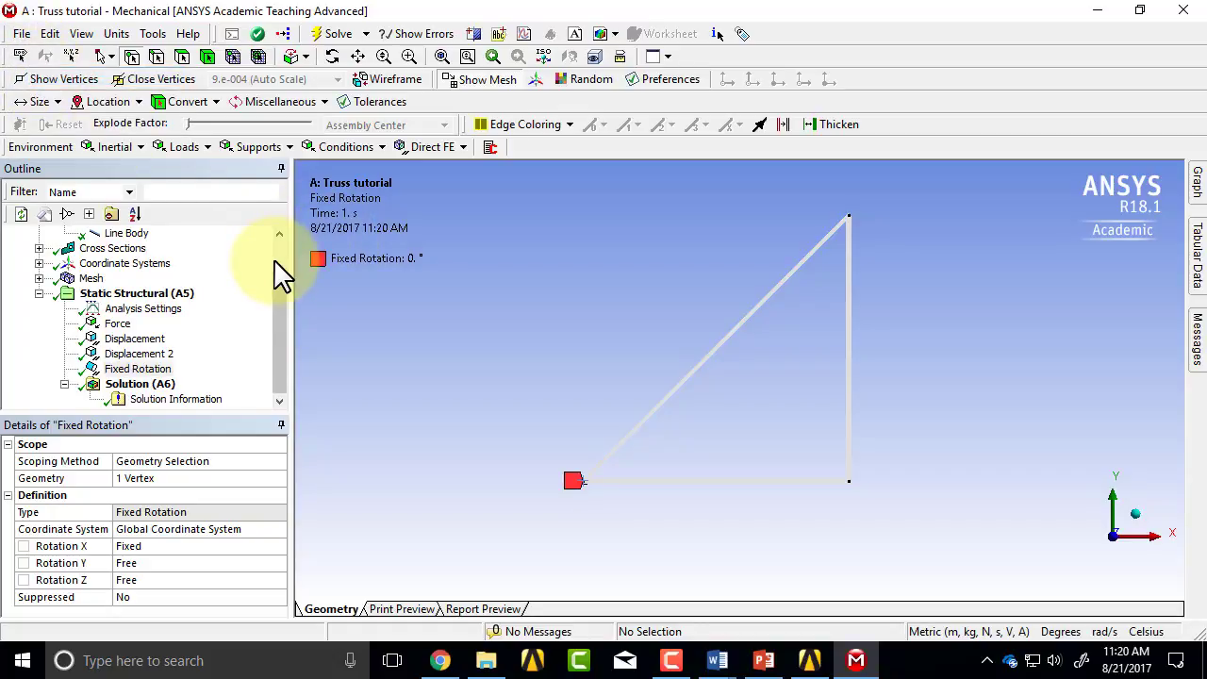